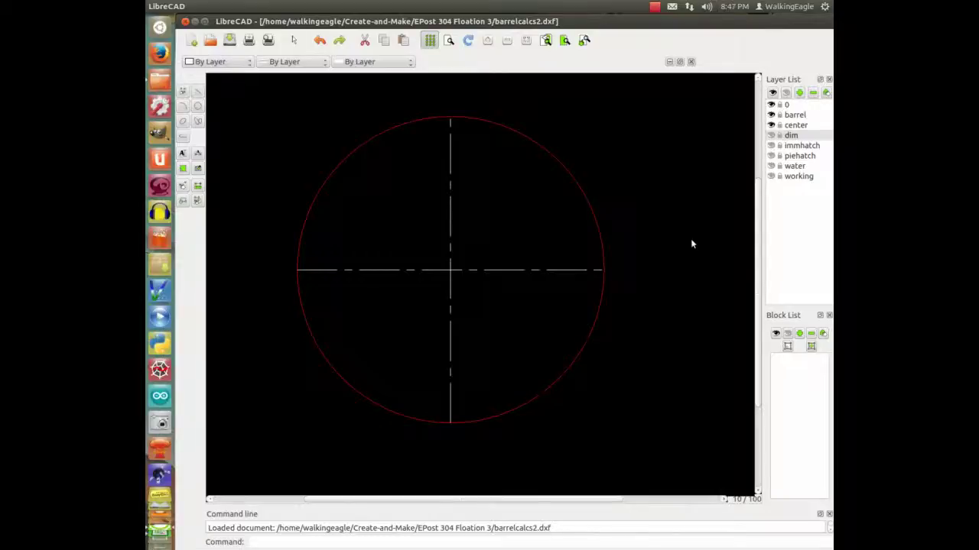
Briefly show and re-hide the working layer's construction lines, then display the water layer's blue Water Line
click(772, 177)
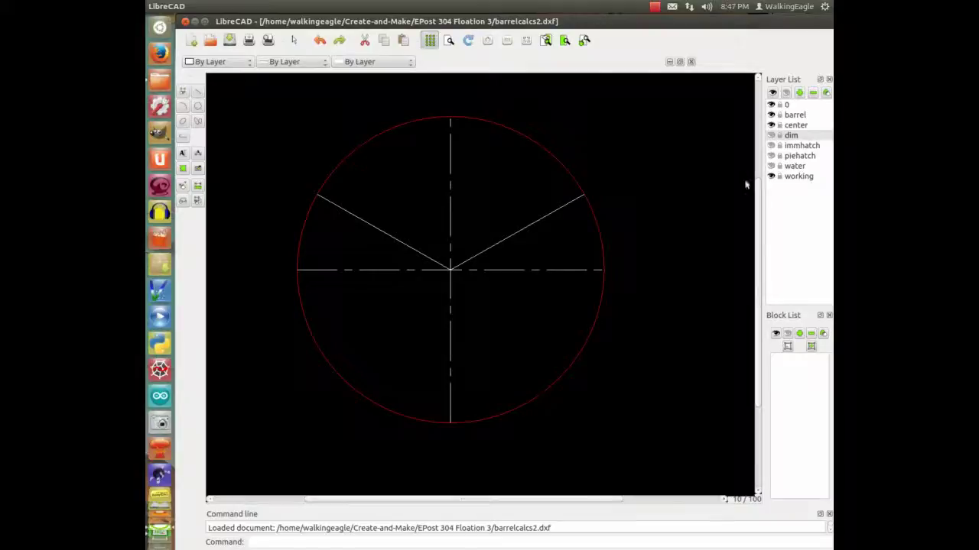
click(771, 177)
click(771, 166)
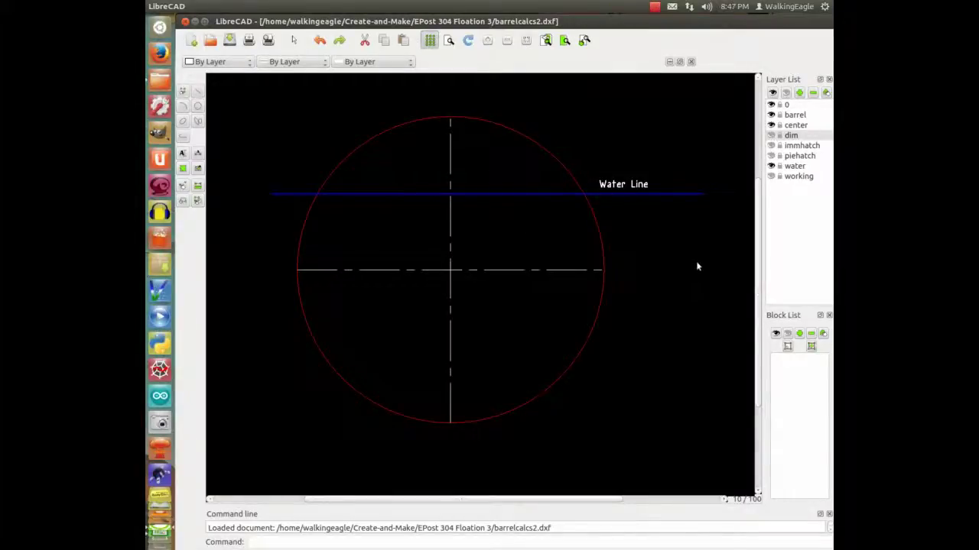
Make the working layer visible to show radius lines from the centre to the Water Line intersections
click(772, 177)
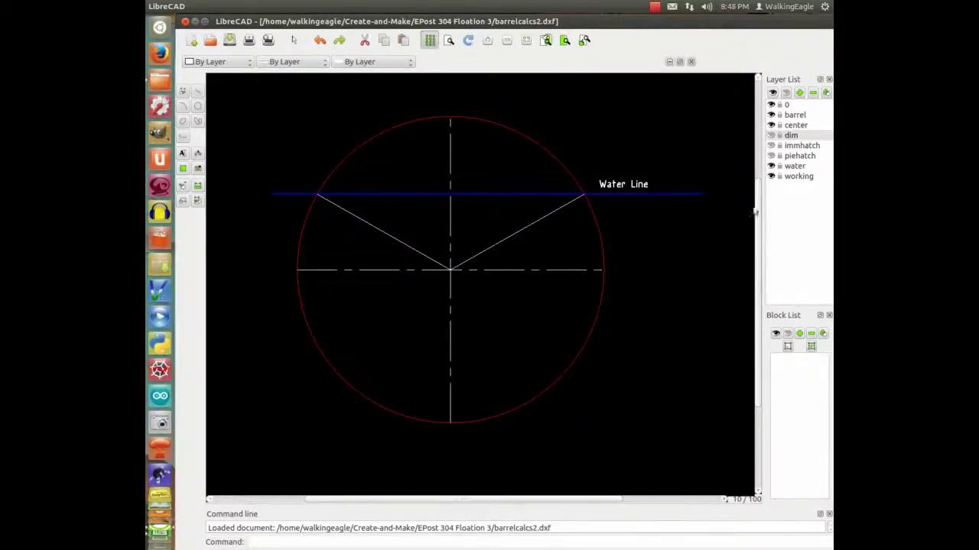
Turn on the immhatch and piehatch layers to show the yellow cap and cyan triangle
click(771, 145)
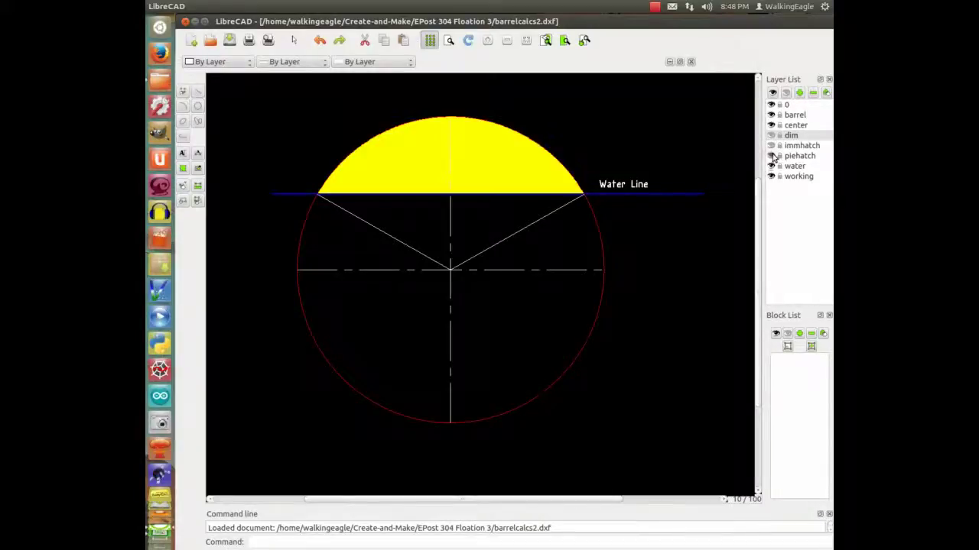
click(770, 156)
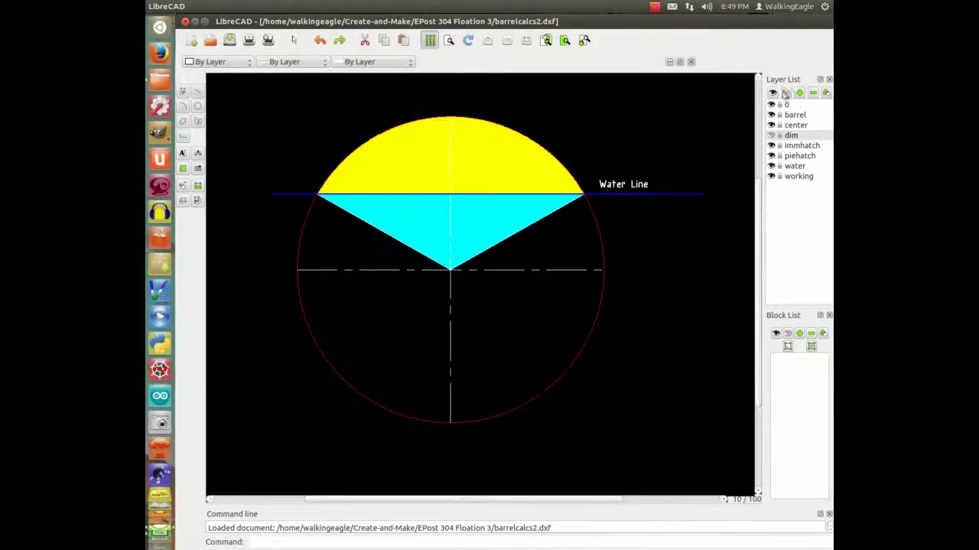
Hide both hatch layers, show the dim layer, then minimize LibreCAD and bring up flotation 3.xls
click(771, 145)
click(770, 156)
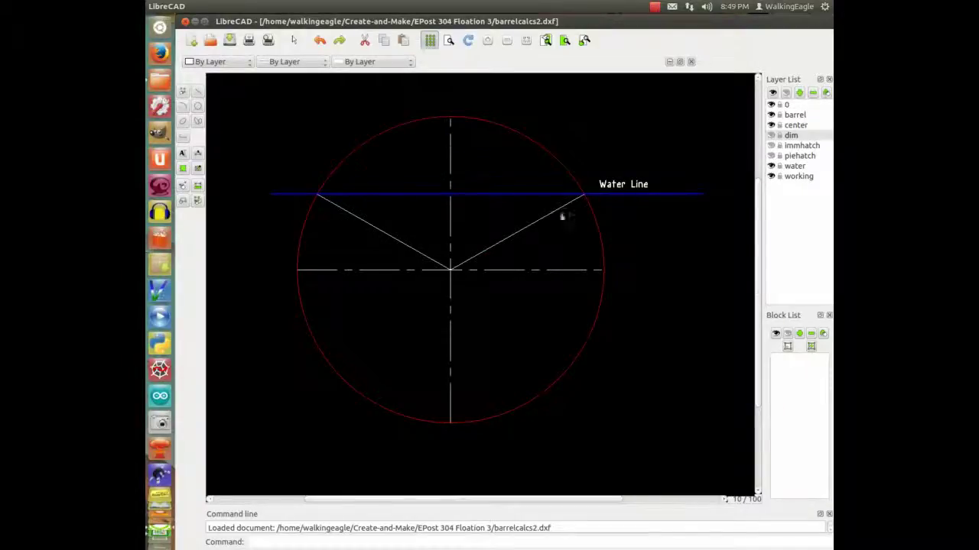
click(771, 136)
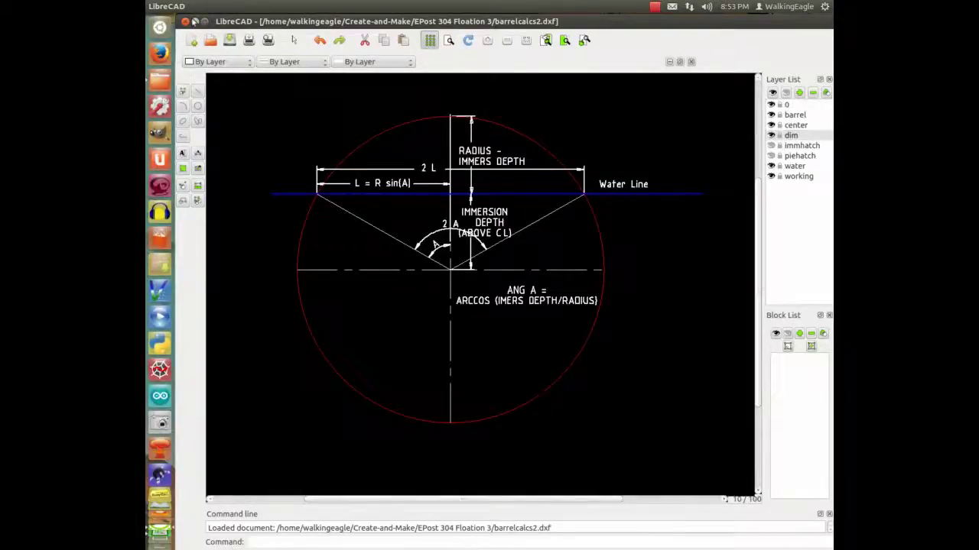
click(195, 21)
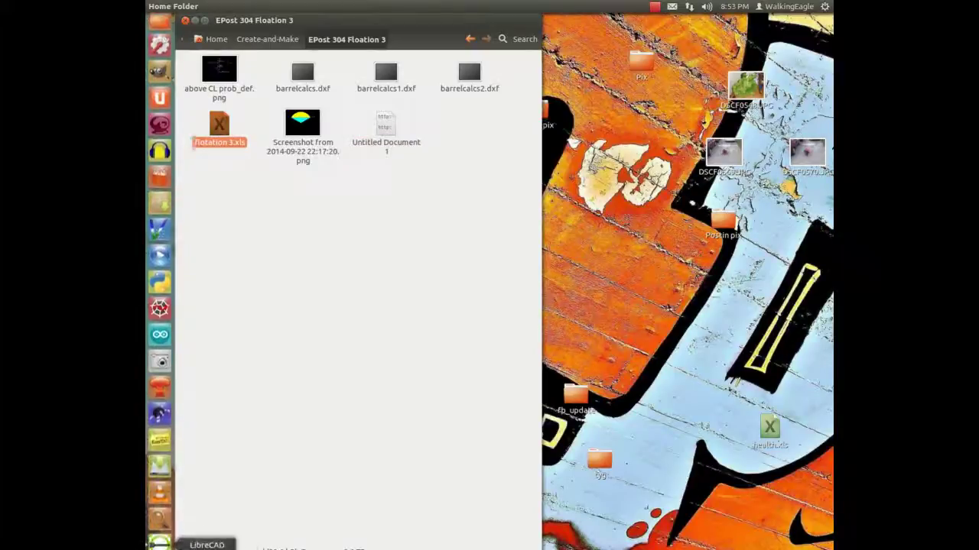
click(160, 503)
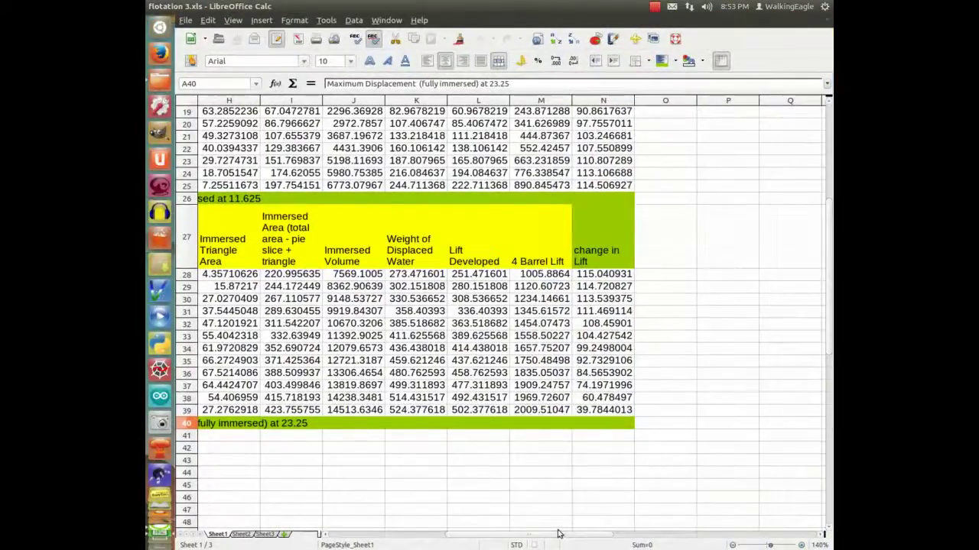
scroll(558, 534, left, 5)
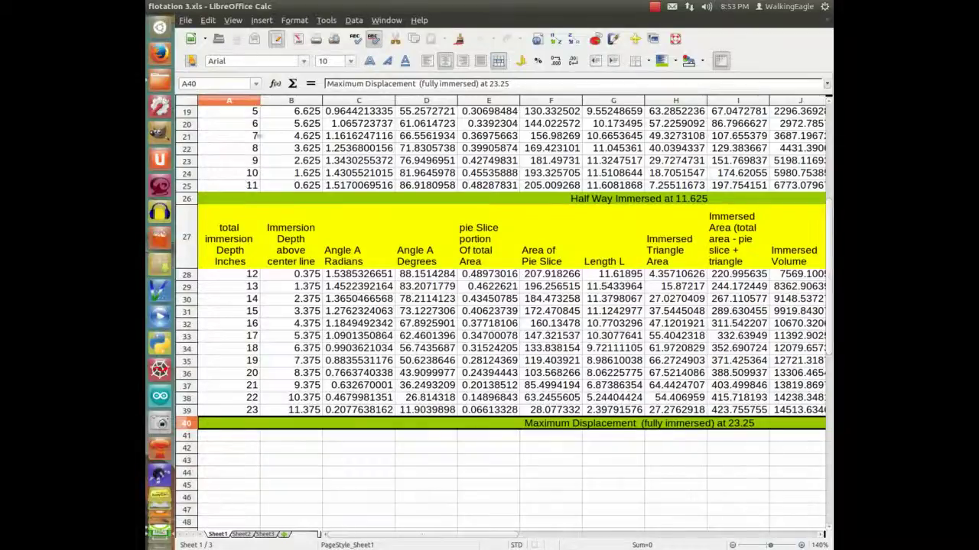
scroll(284, 168, up, 3)
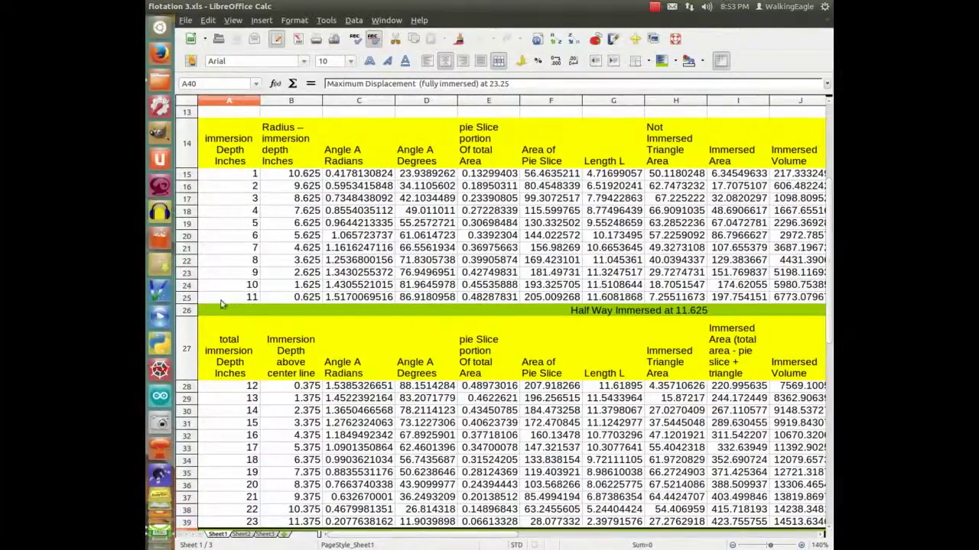
scroll(314, 337, down, 1)
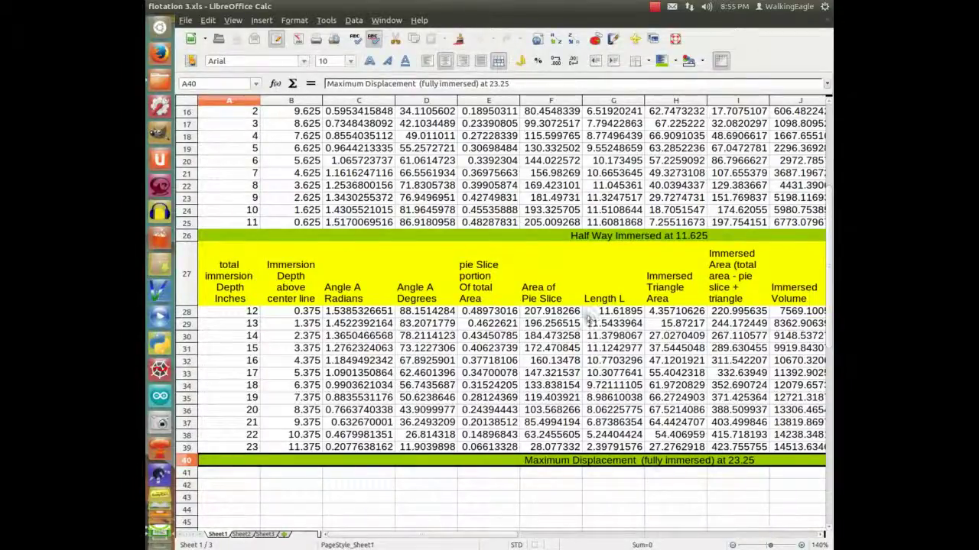
click(598, 312)
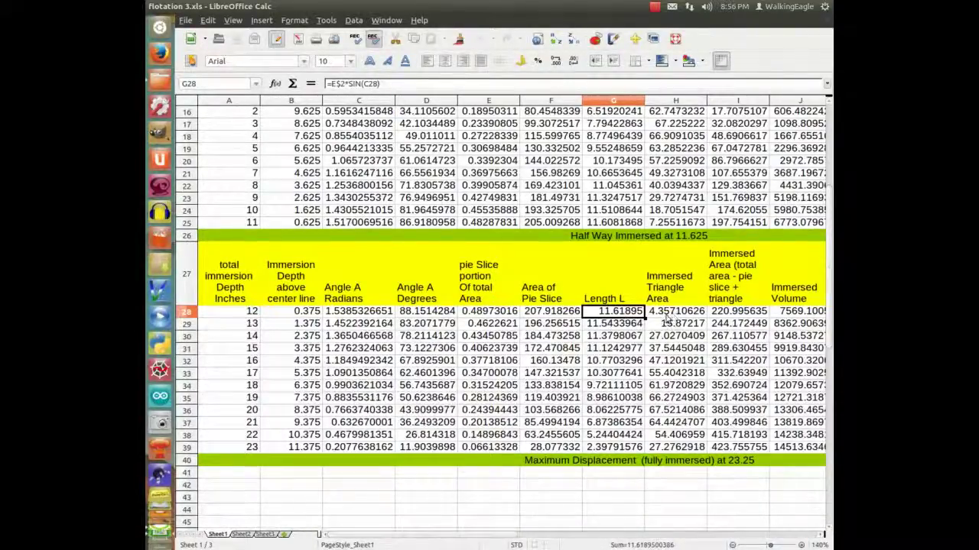
click(665, 313)
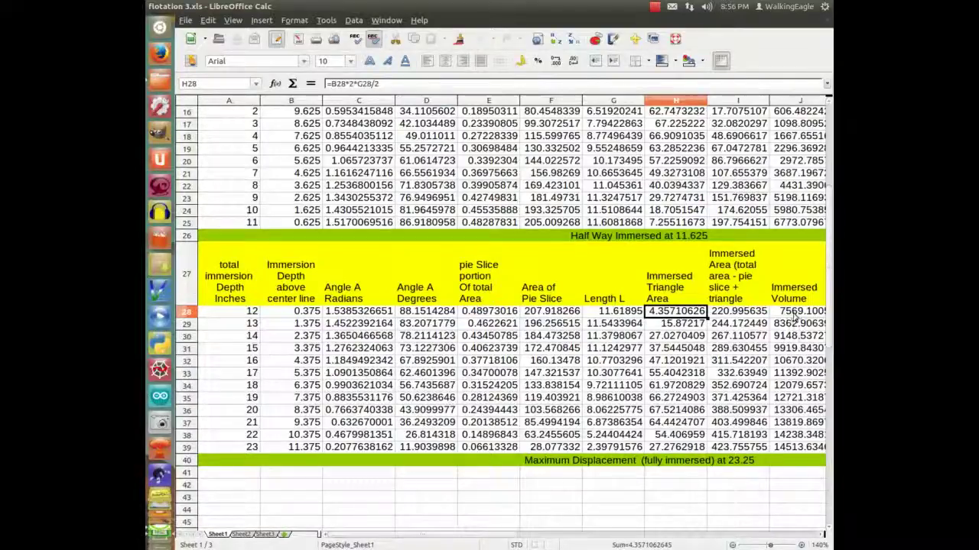
click(795, 318)
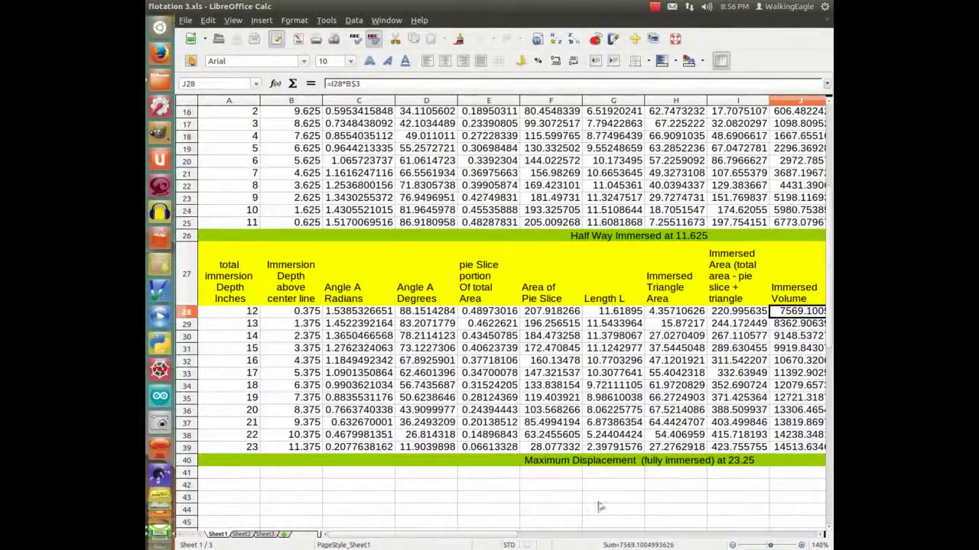
drag(456, 536, 546, 536)
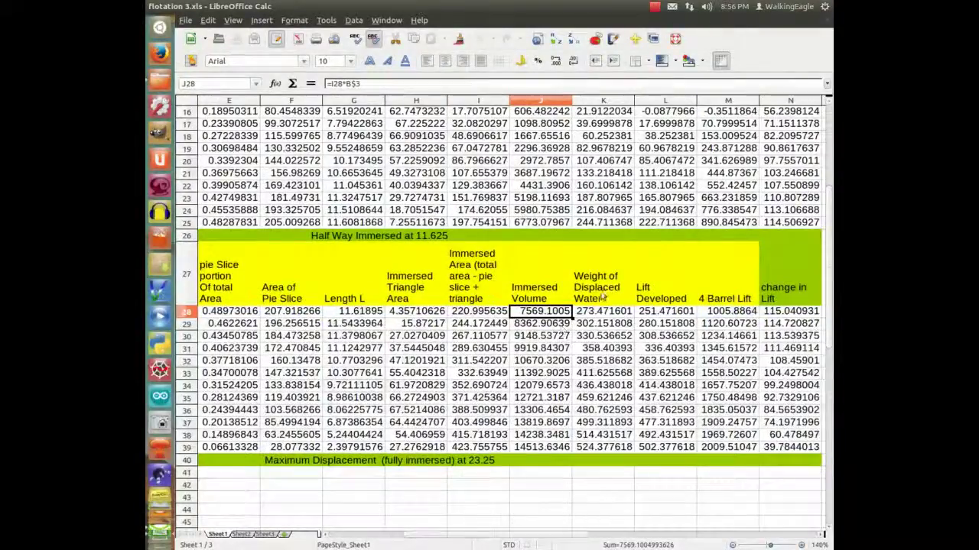
click(604, 312)
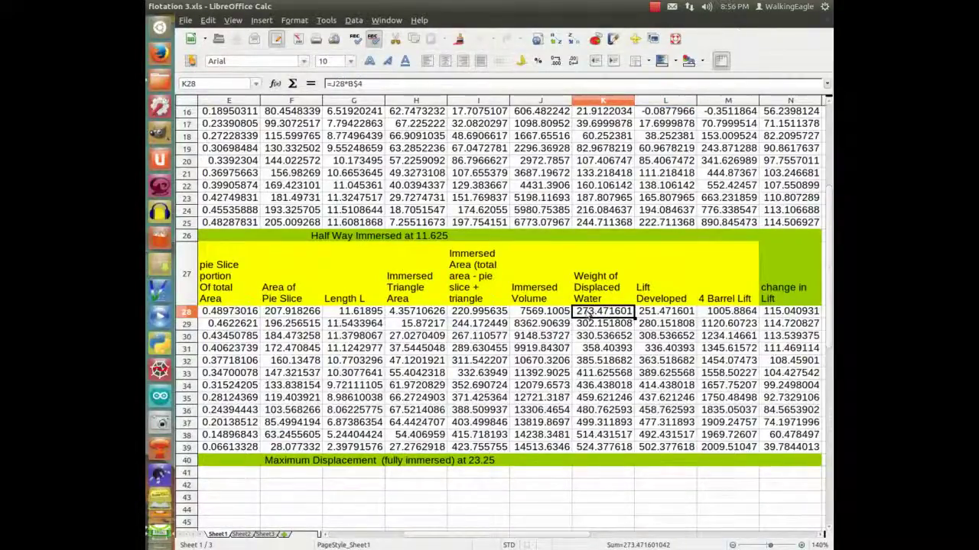
click(649, 313)
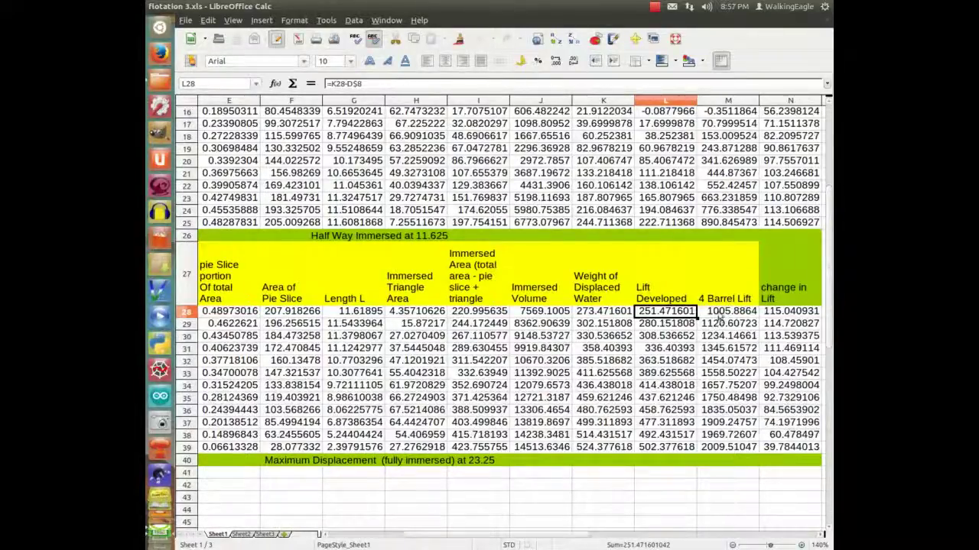
click(719, 312)
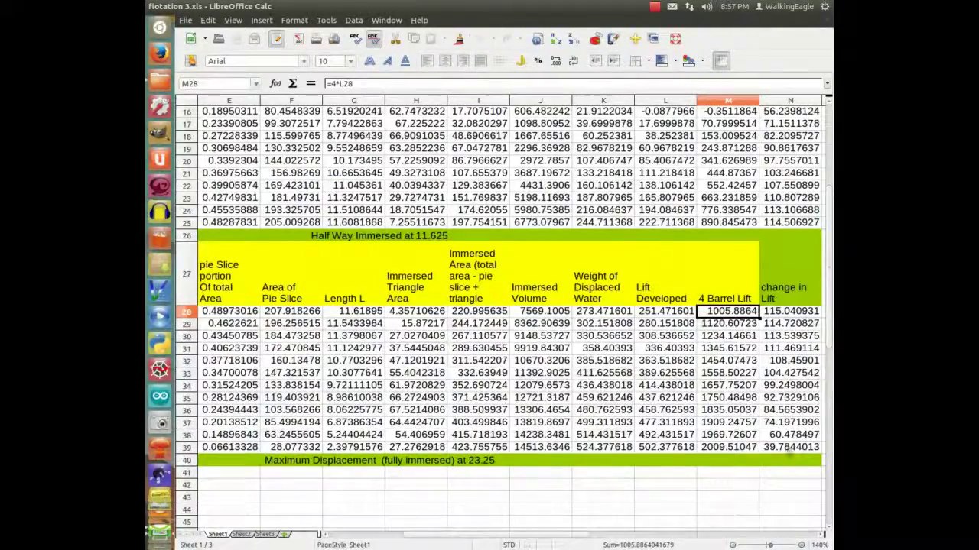
click(790, 315)
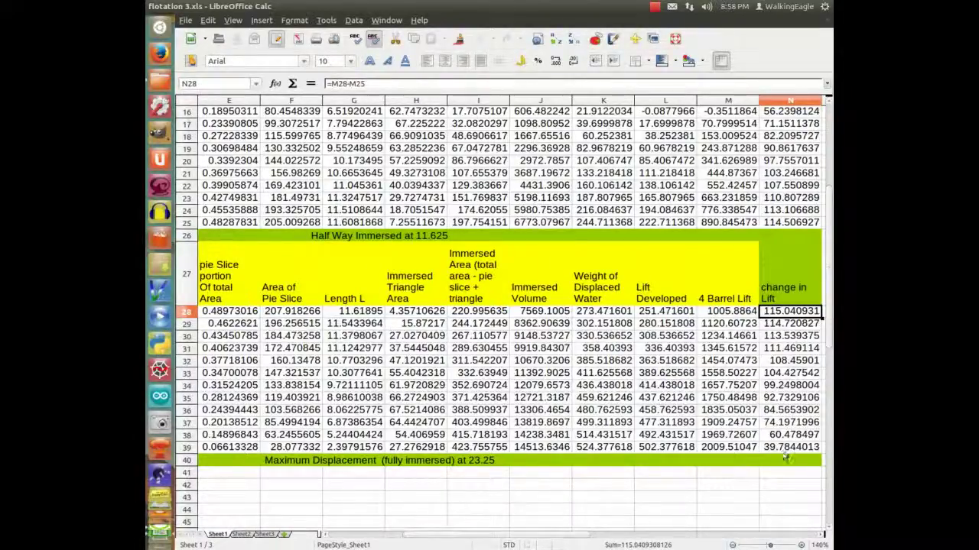
click(793, 451)
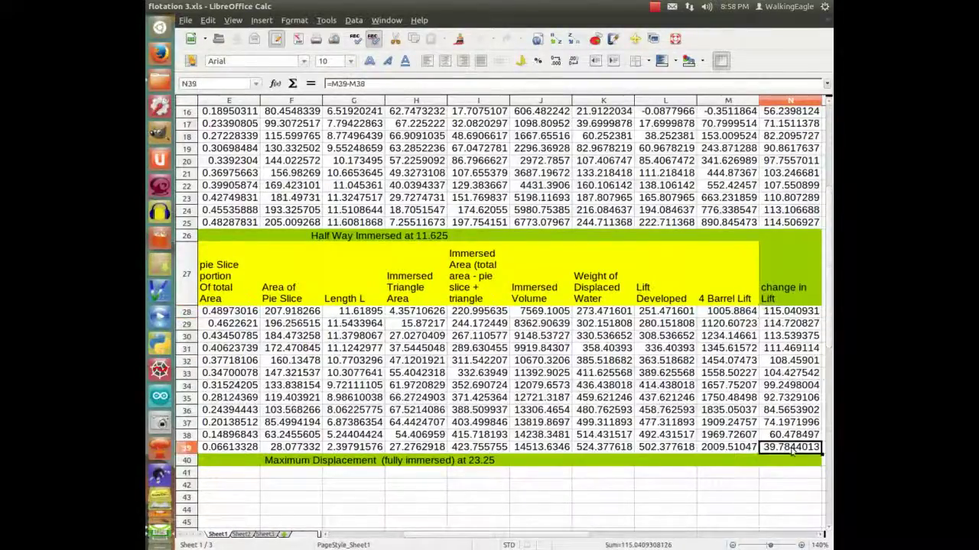
click(779, 389)
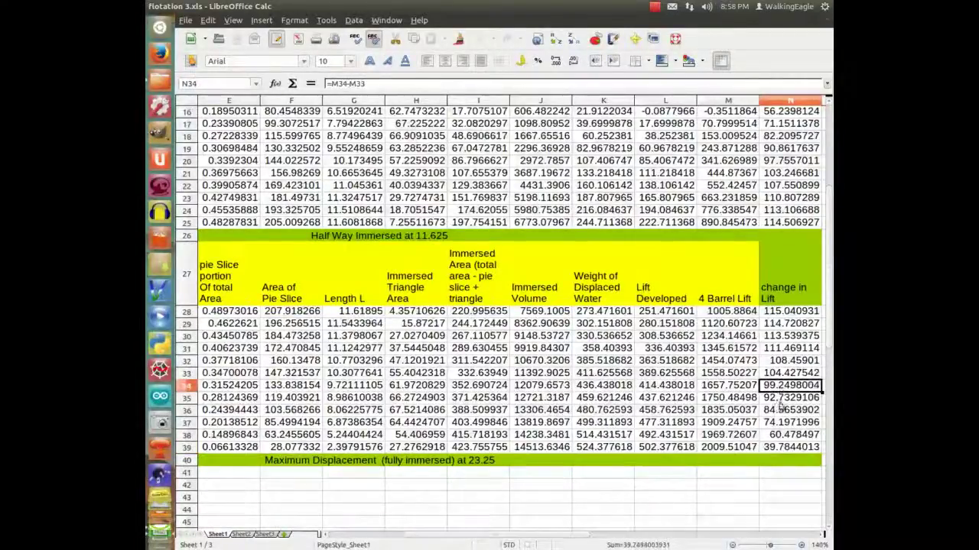
click(778, 398)
click(782, 410)
click(786, 423)
click(787, 436)
click(789, 448)
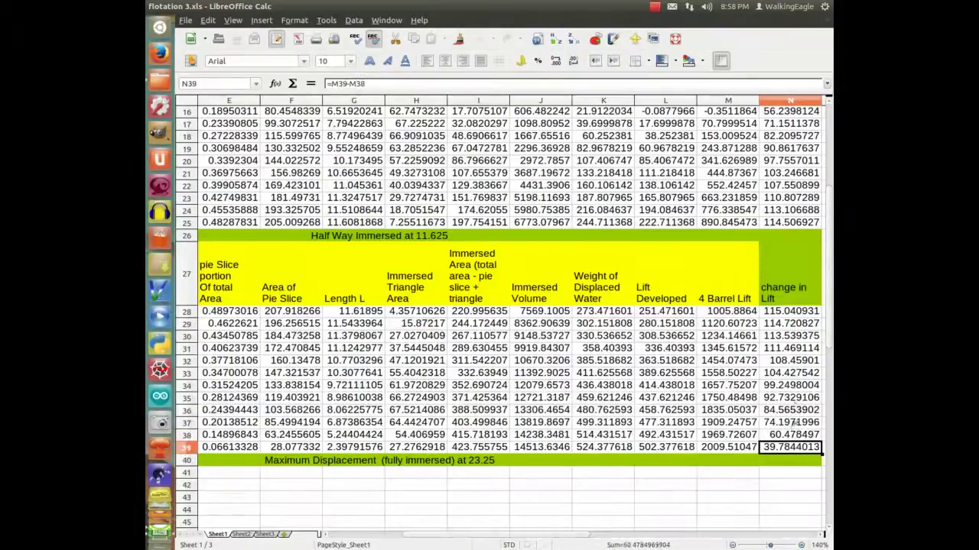
click(790, 375)
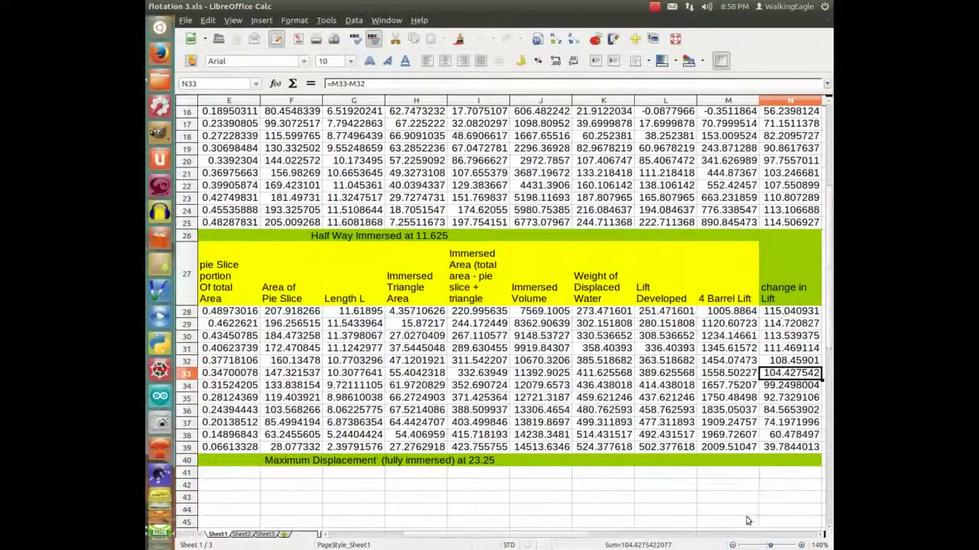
click(787, 316)
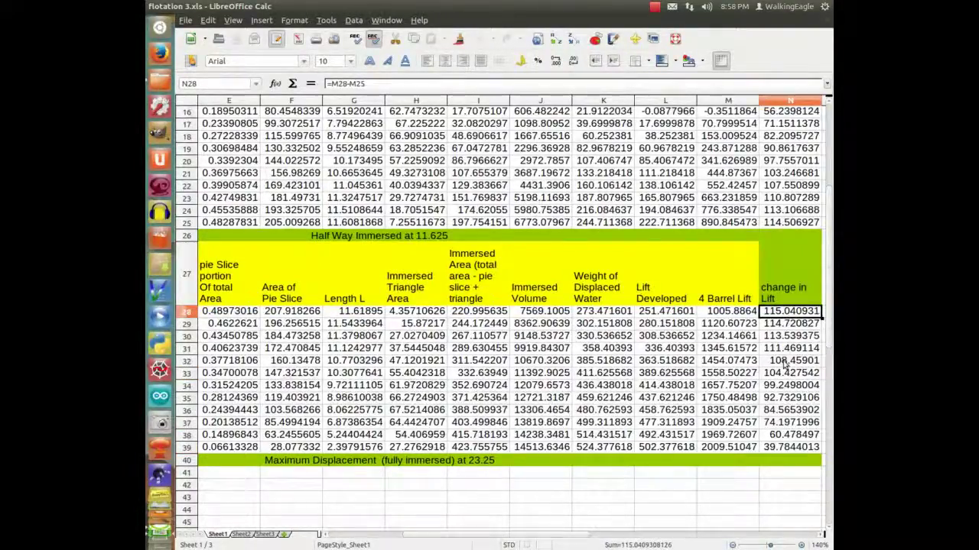
click(788, 360)
click(785, 433)
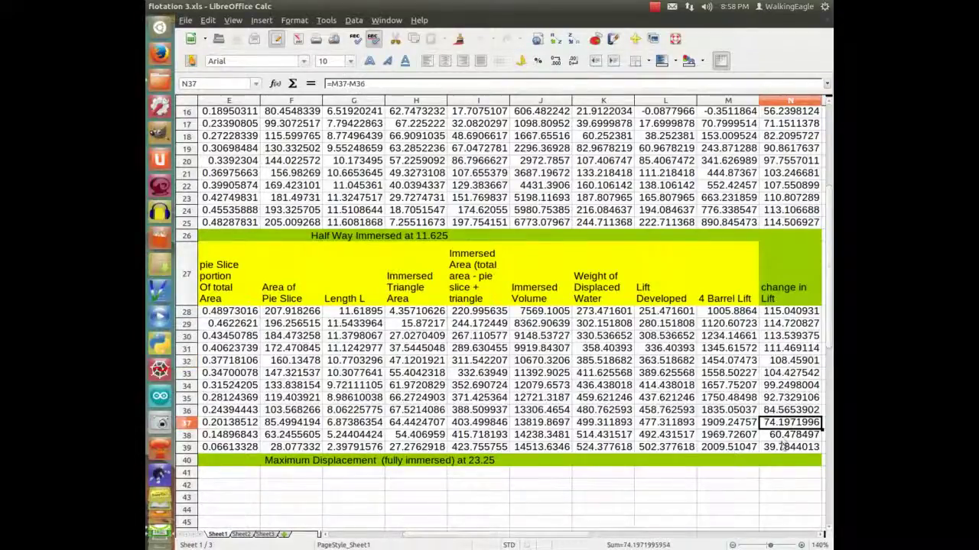
click(783, 449)
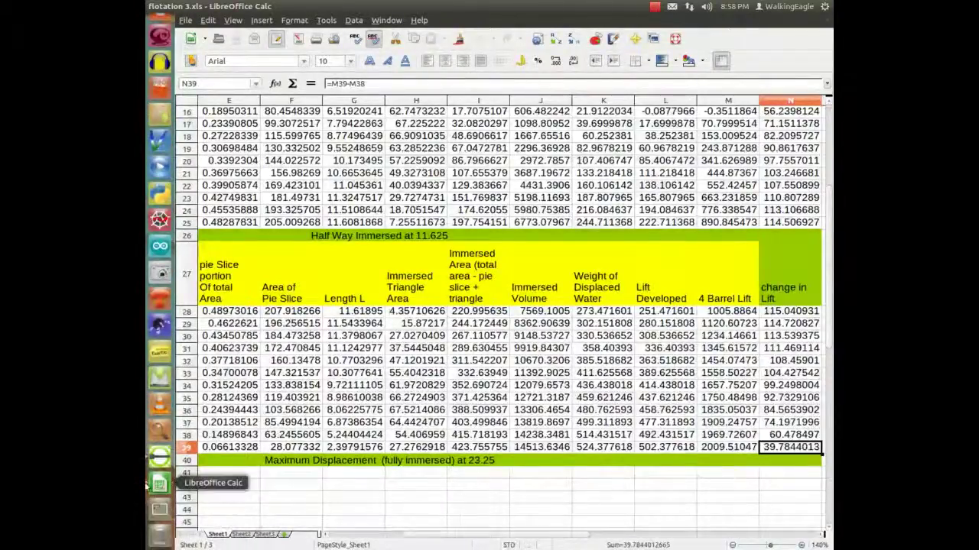
Return to the barrel drawing in LibreCAD and hide the dim layer's annotations
click(155, 466)
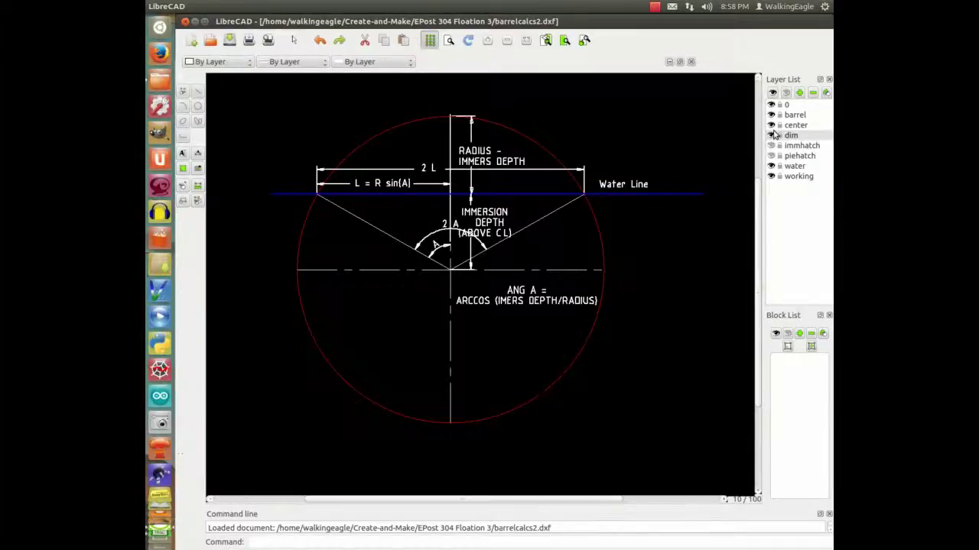
click(771, 135)
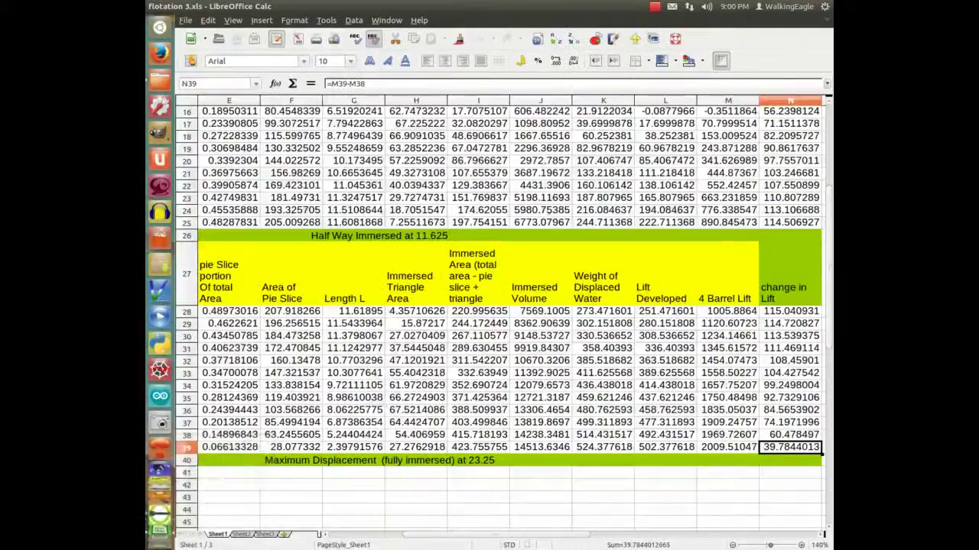
click(185, 21)
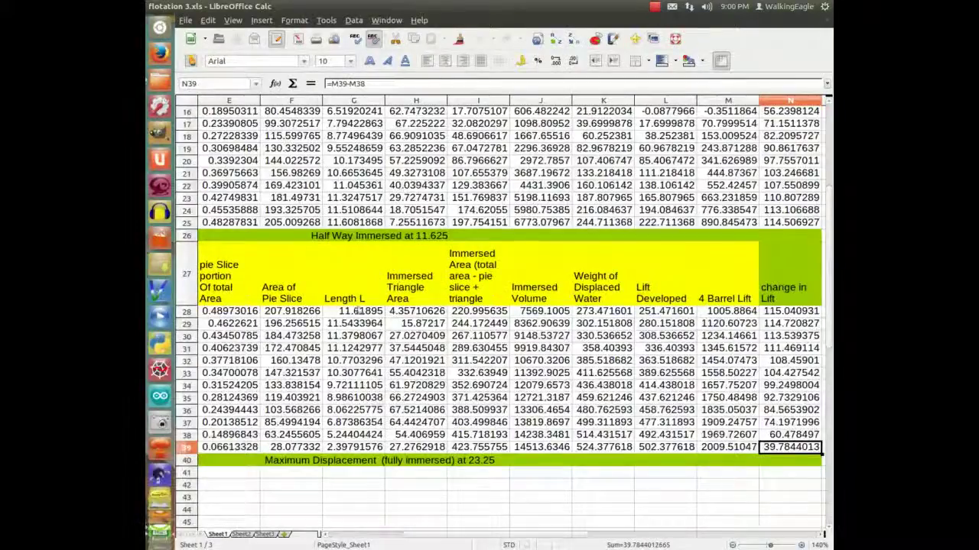
click(357, 311)
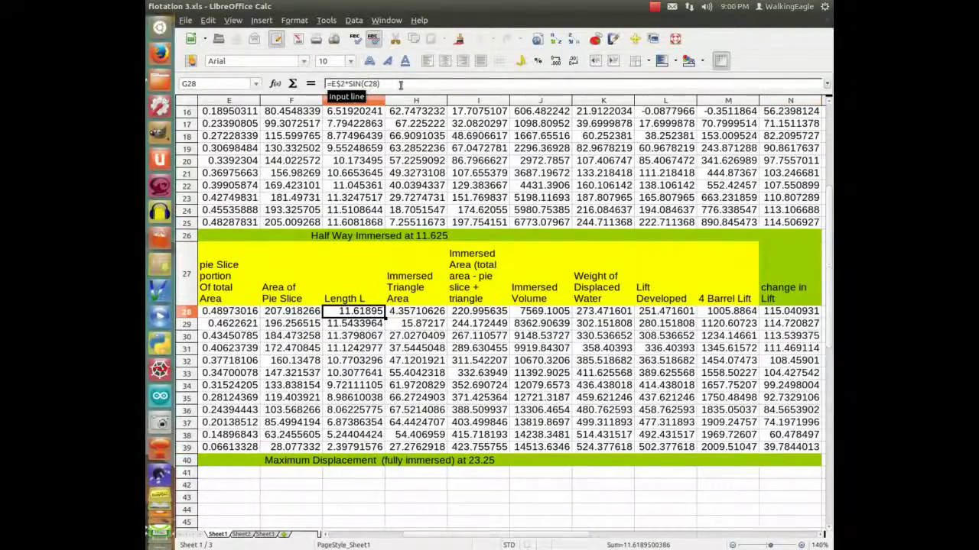
click(425, 312)
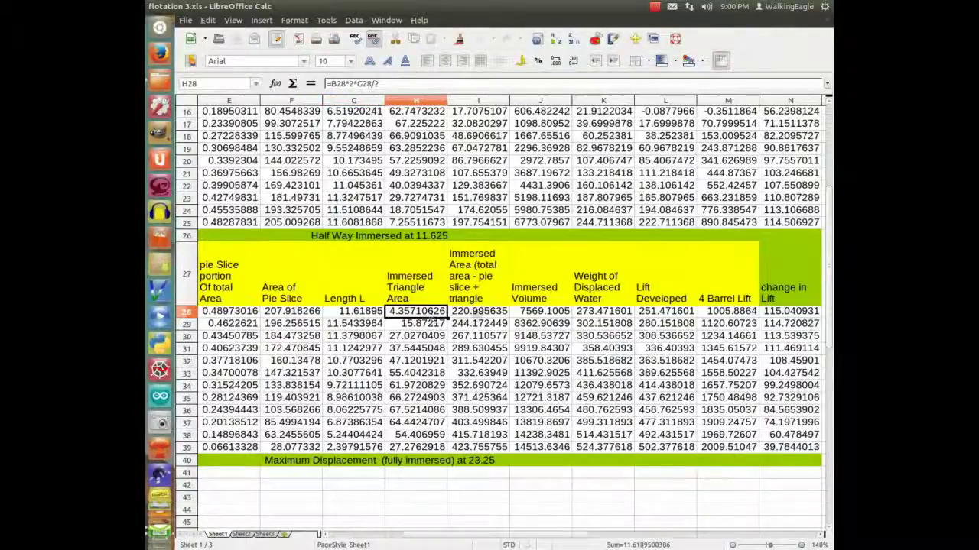
click(480, 311)
click(292, 312)
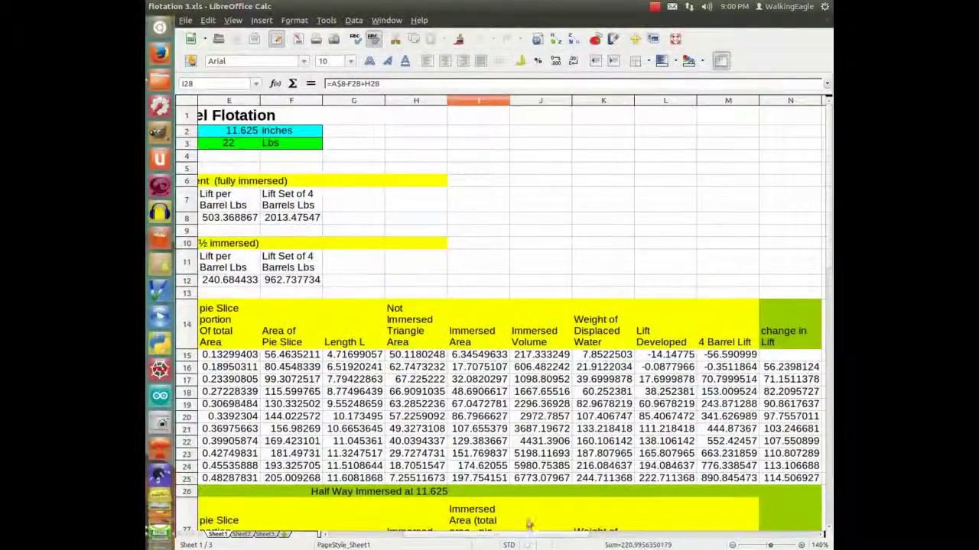
drag(511, 540, 431, 544)
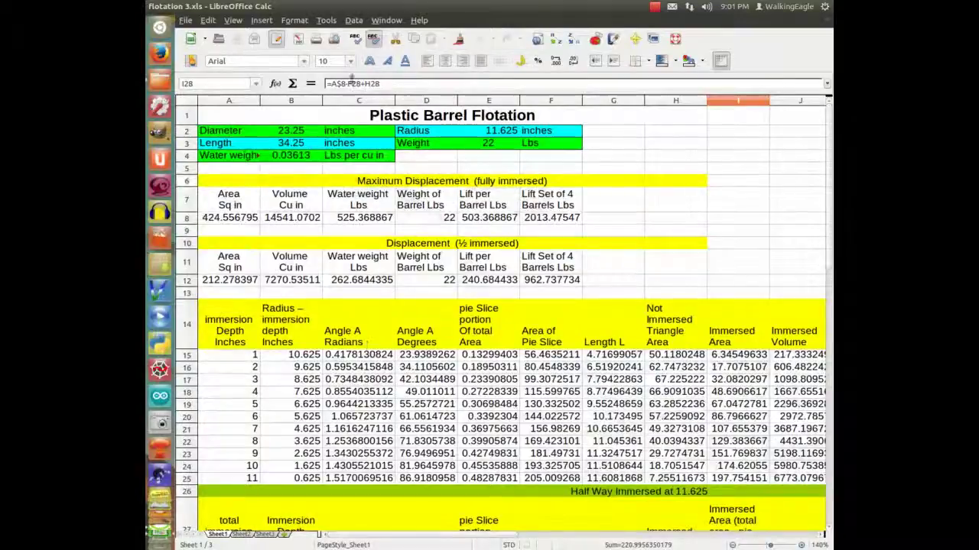
Scroll to the 12–23 inch table and inspect the angle, pie, triangle, immersed-area and Length L formulas
scroll(373, 410, down, 1)
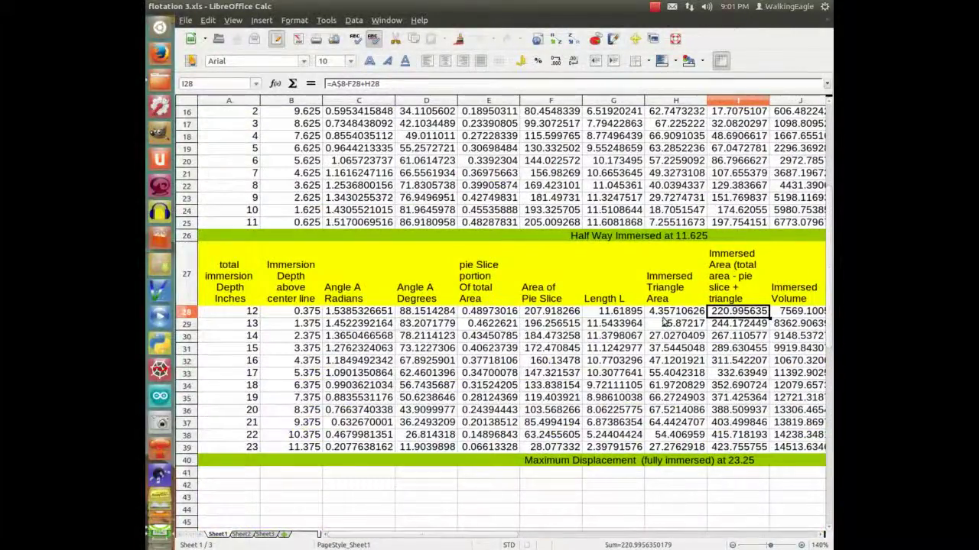
click(676, 336)
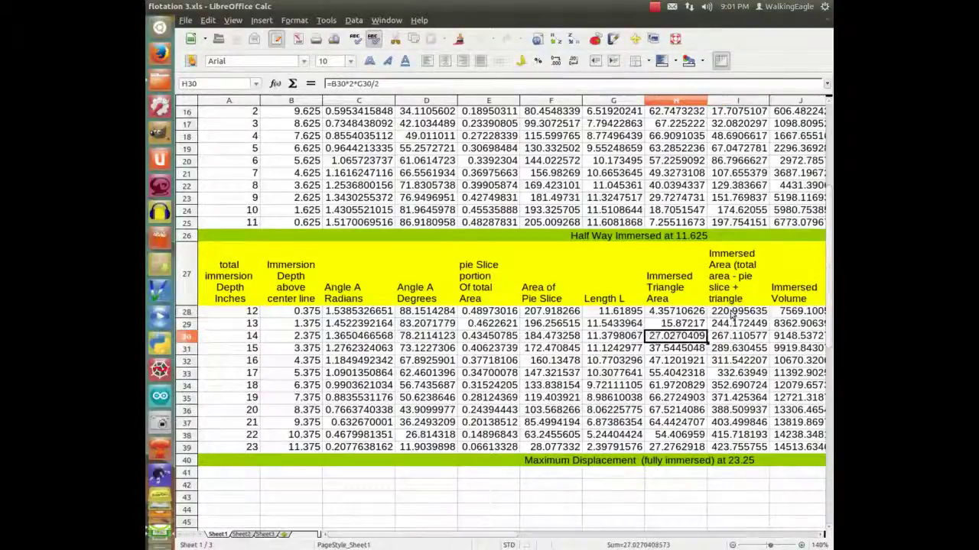
click(486, 312)
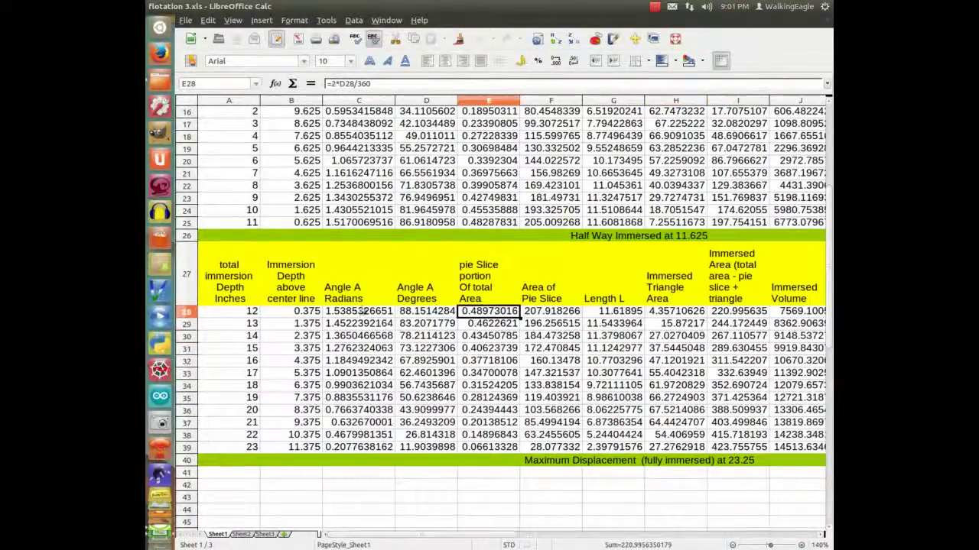
click(380, 312)
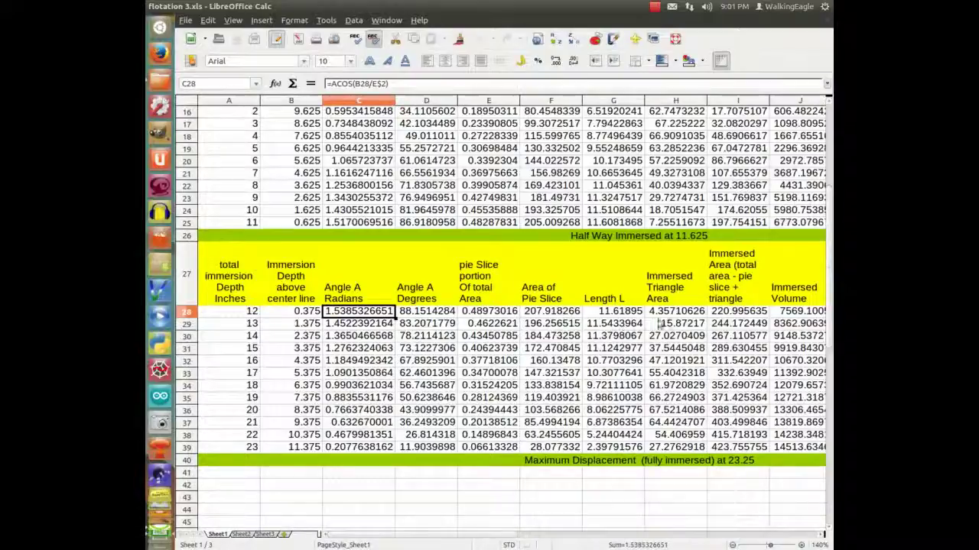
click(746, 312)
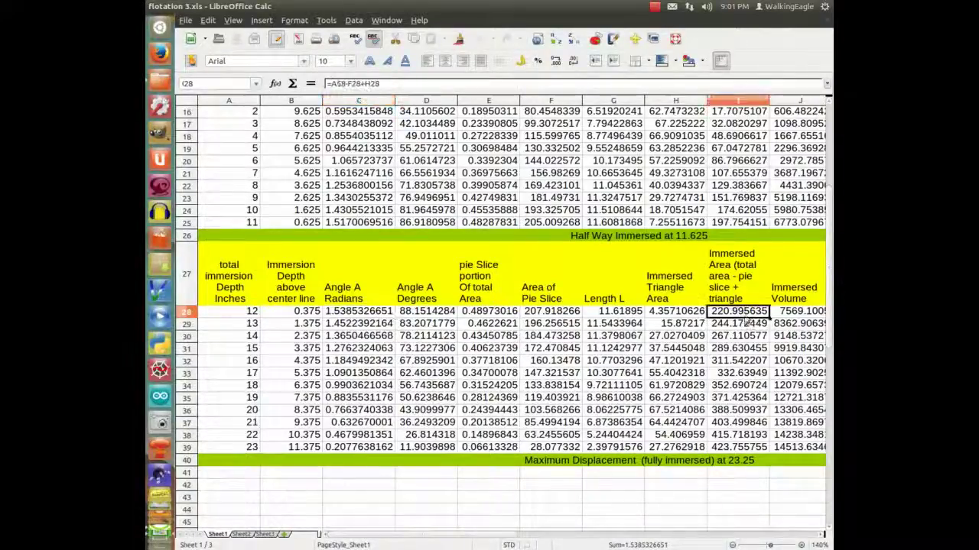
click(738, 348)
click(671, 310)
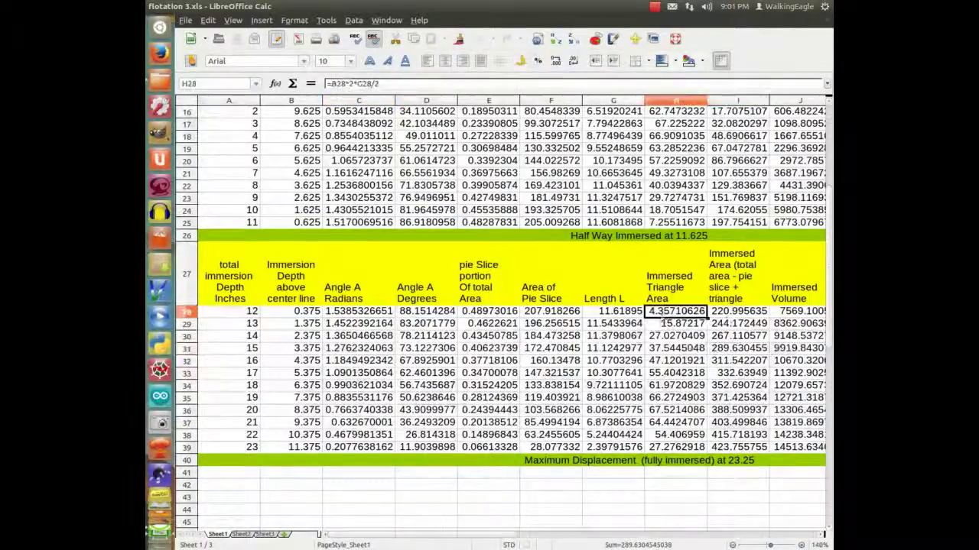
key(Right)
click(615, 298)
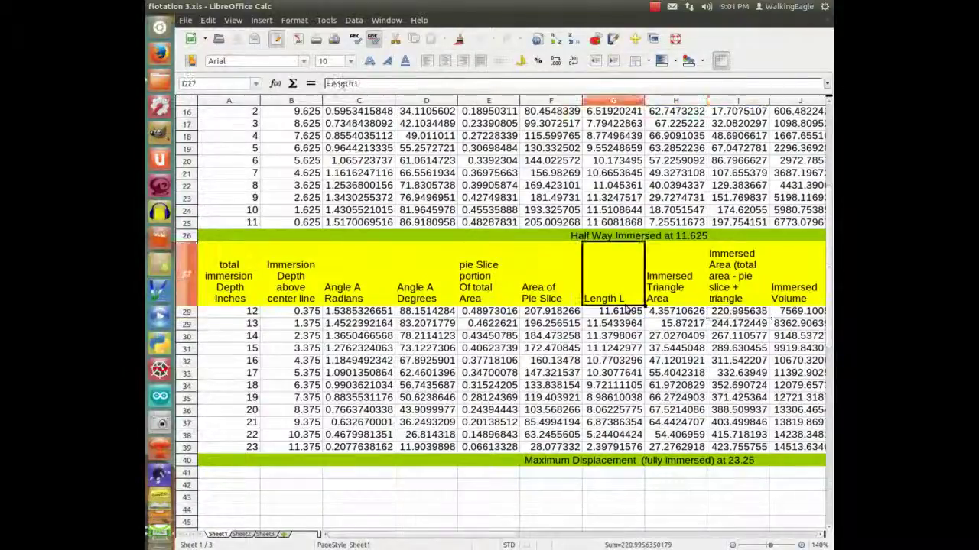
click(615, 337)
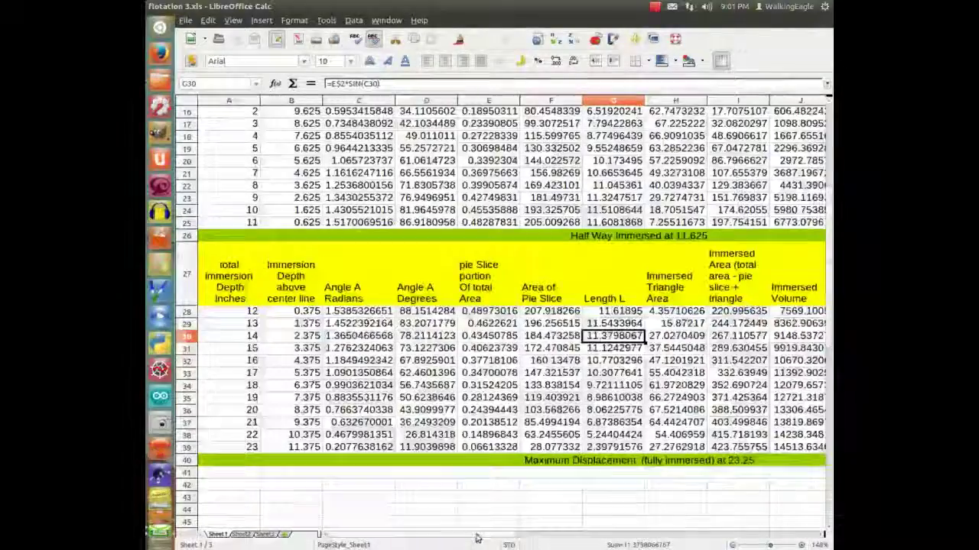
scroll(488, 541, right, 10)
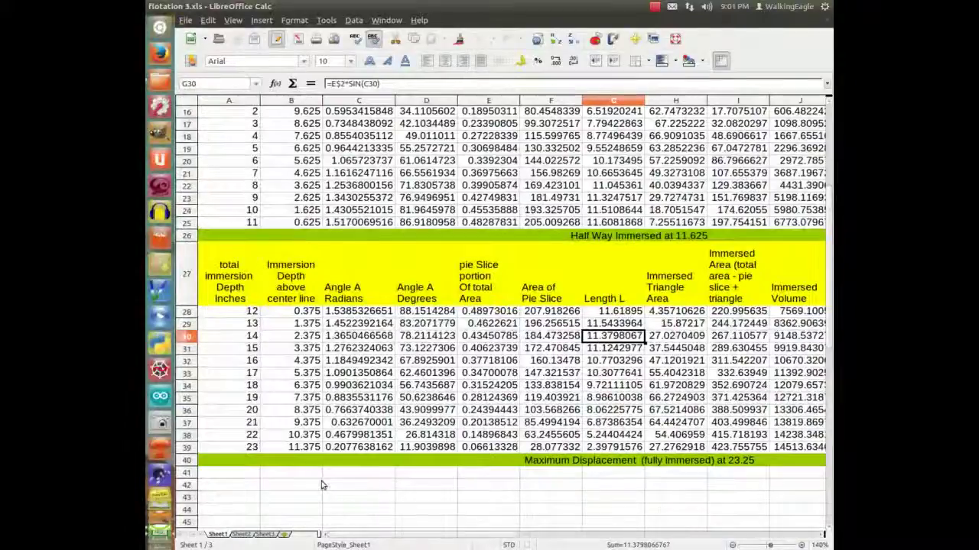
click(321, 486)
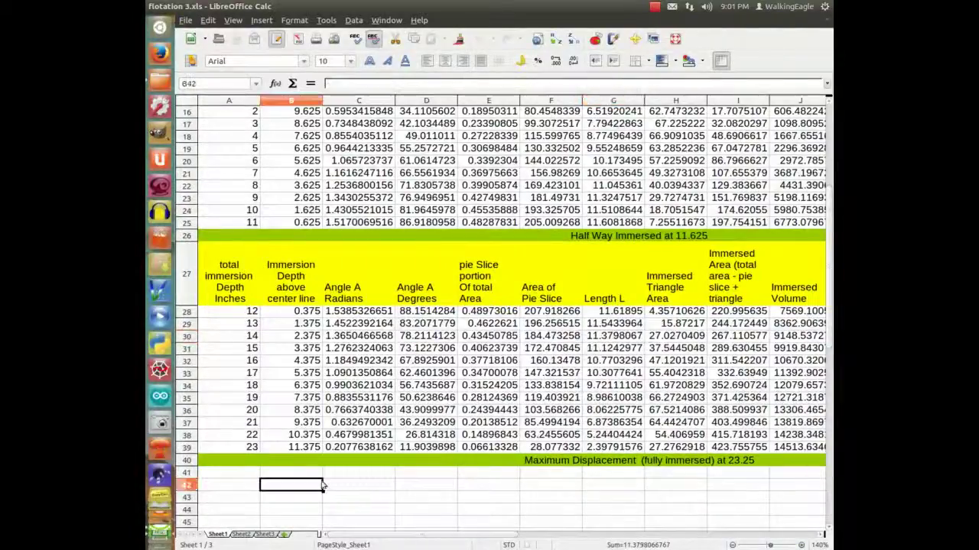
click(375, 487)
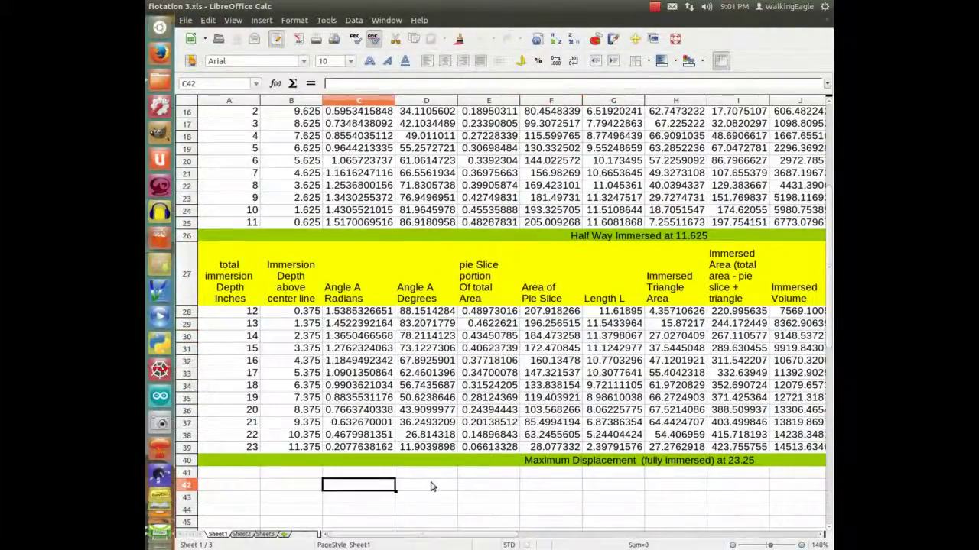
click(554, 489)
click(310, 489)
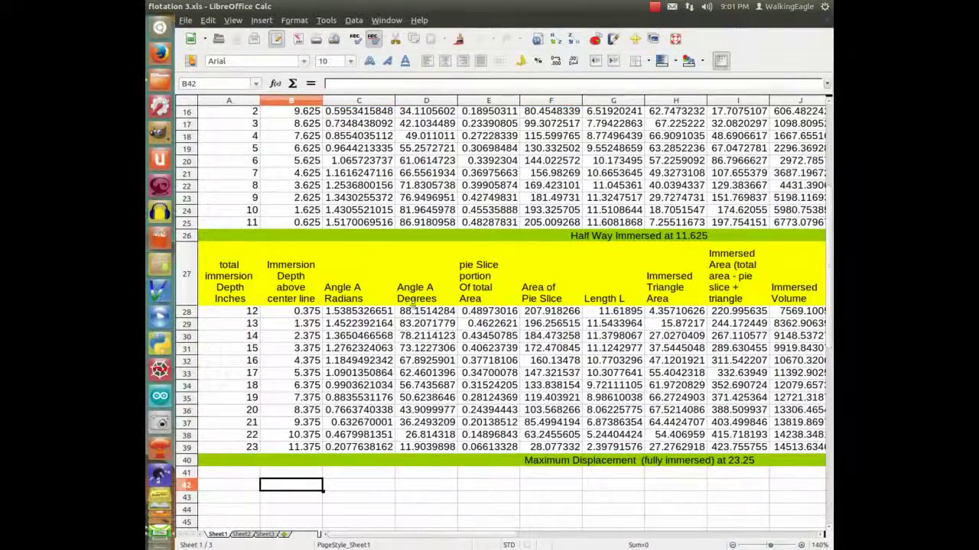
click(380, 508)
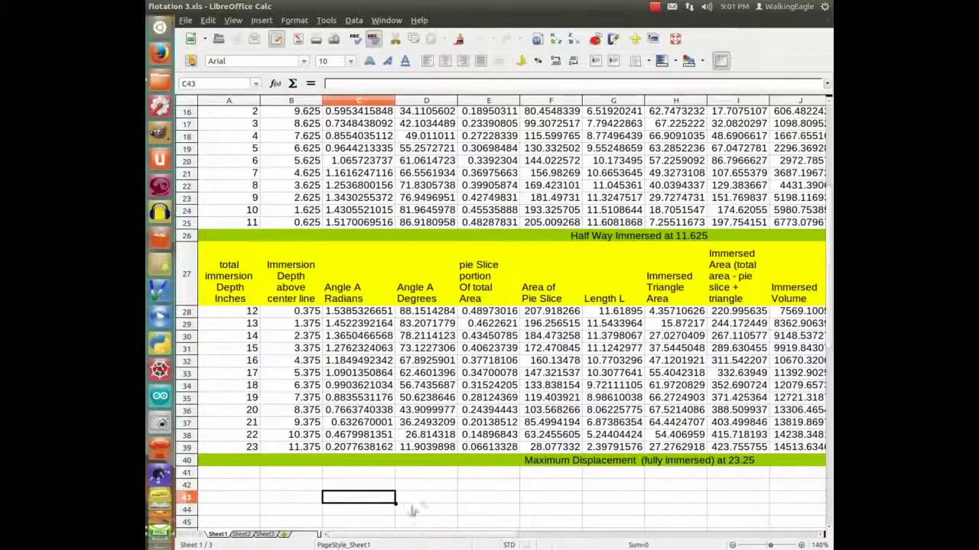
click(535, 513)
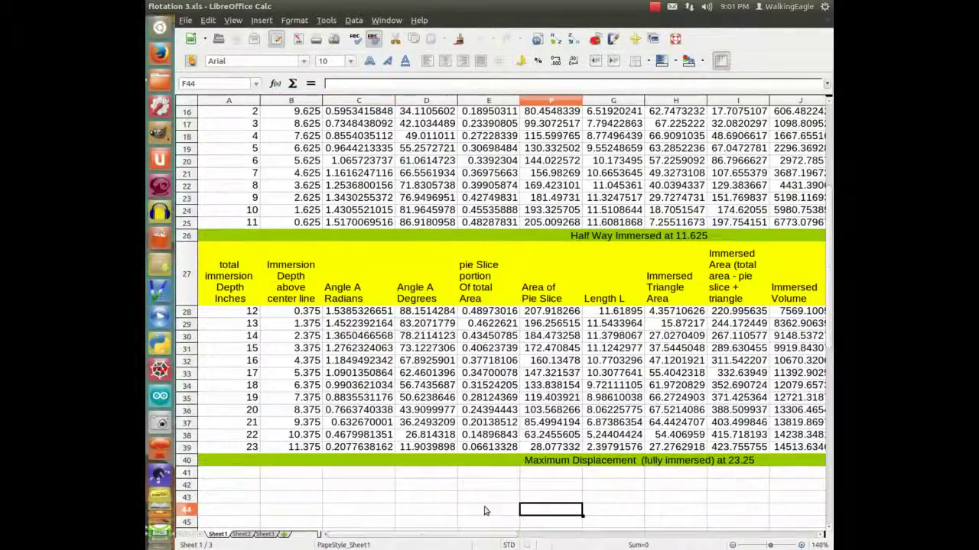